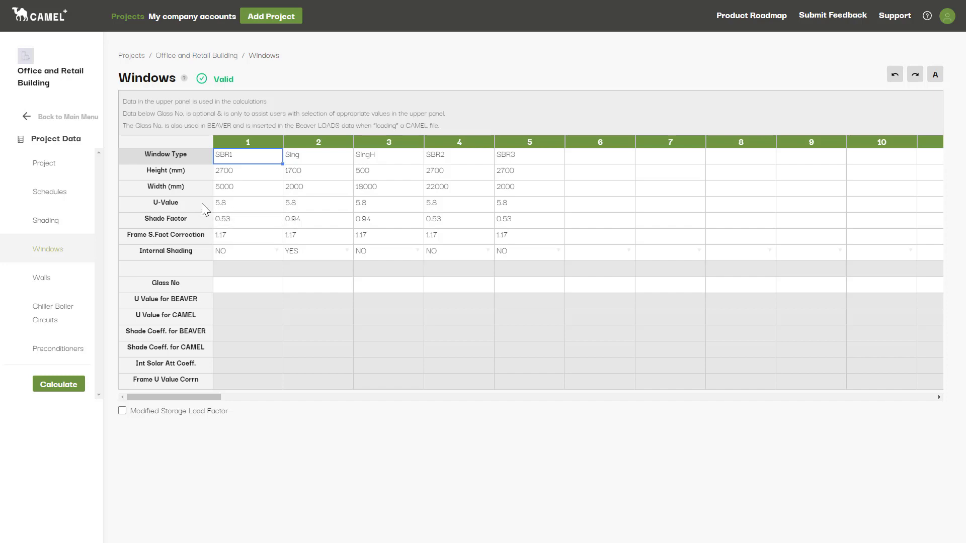
Read the terminology help for U-Value and Shade Factor.
{"action": "left_click", "coordinate": [238, 210], "text": "alt"}
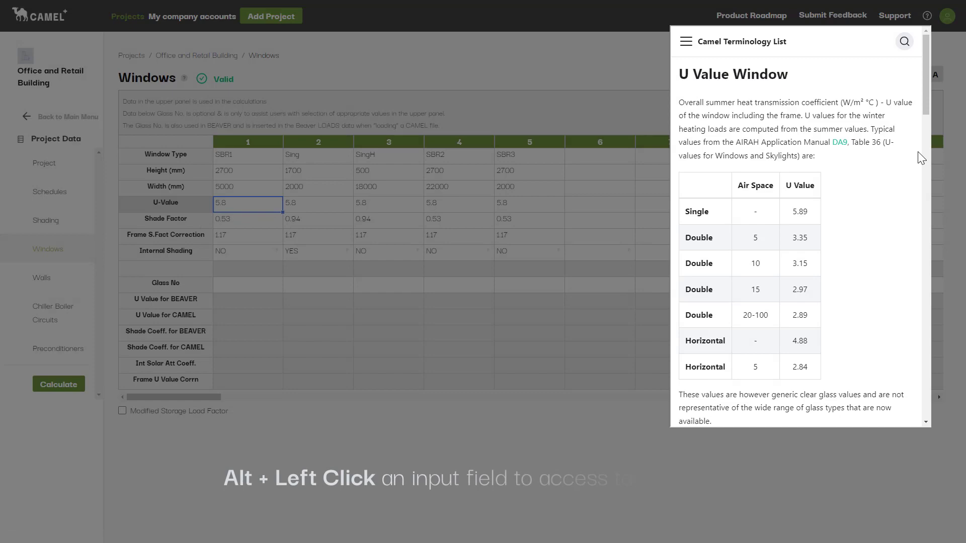
{"action": "mouse_move", "coordinate": [926, 110]}
{"action": "left_mouse_down"}
{"action": "mouse_move", "coordinate": [934, 318]}
{"action": "mouse_move", "coordinate": [937, 299]}
{"action": "left_mouse_up"}
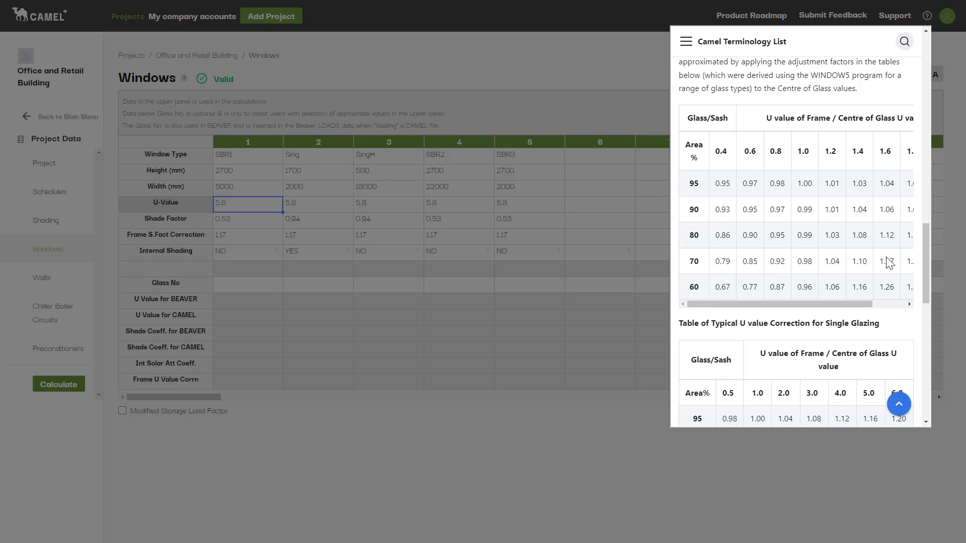
{"action": "scroll", "coordinate": [857, 279], "scroll_direction": "down", "scroll_amount": 2}
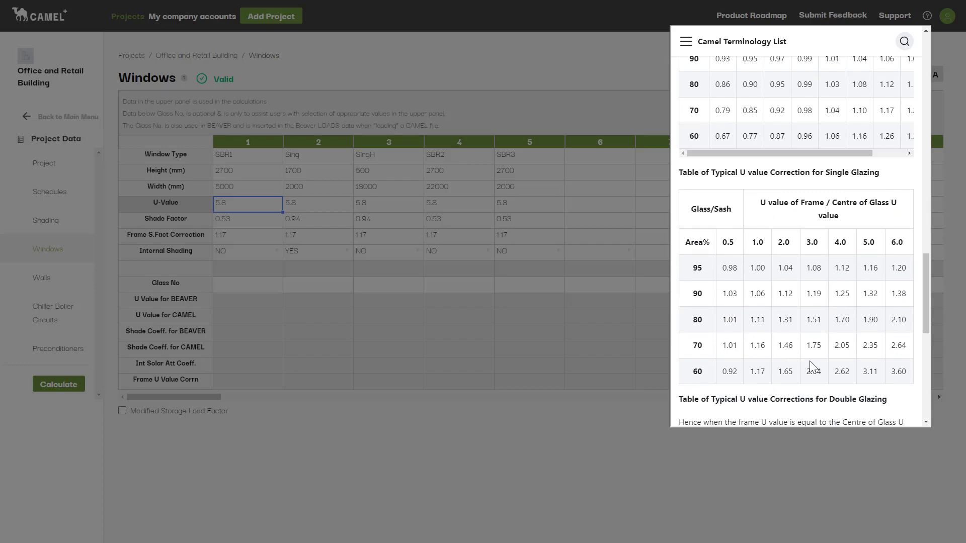
{"action": "left_click", "coordinate": [581, 326]}
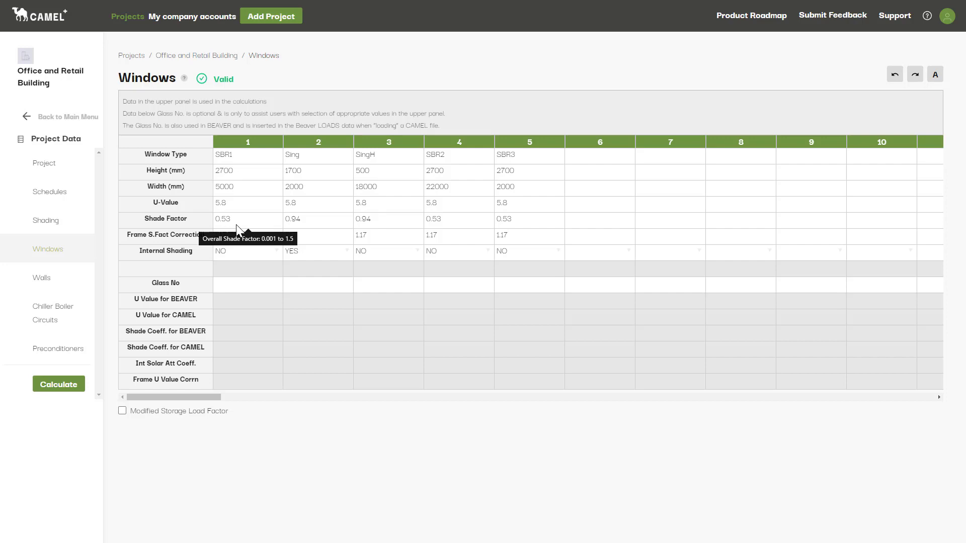
{"action": "left_click", "coordinate": [236, 225]}
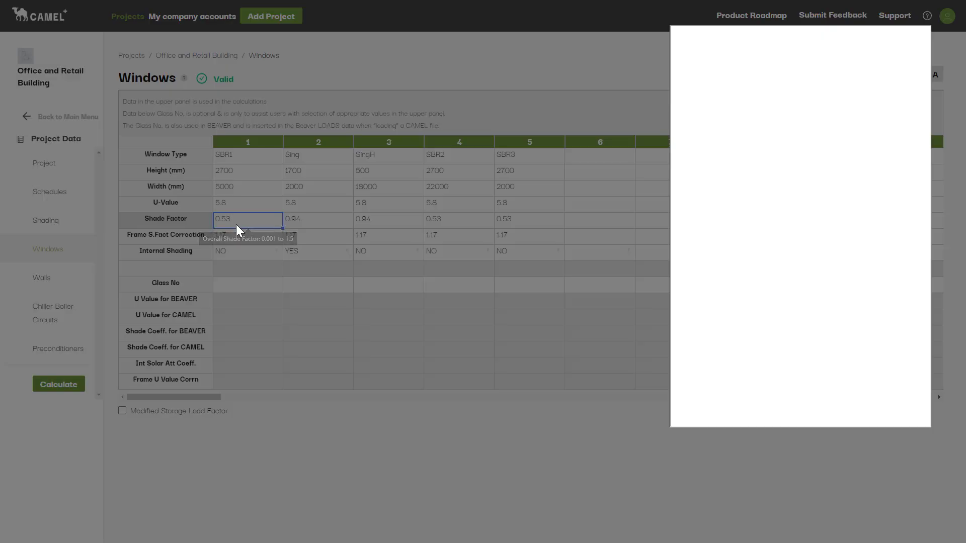
{"action": "scroll", "coordinate": [869, 182], "scroll_direction": "down", "scroll_amount": 3}
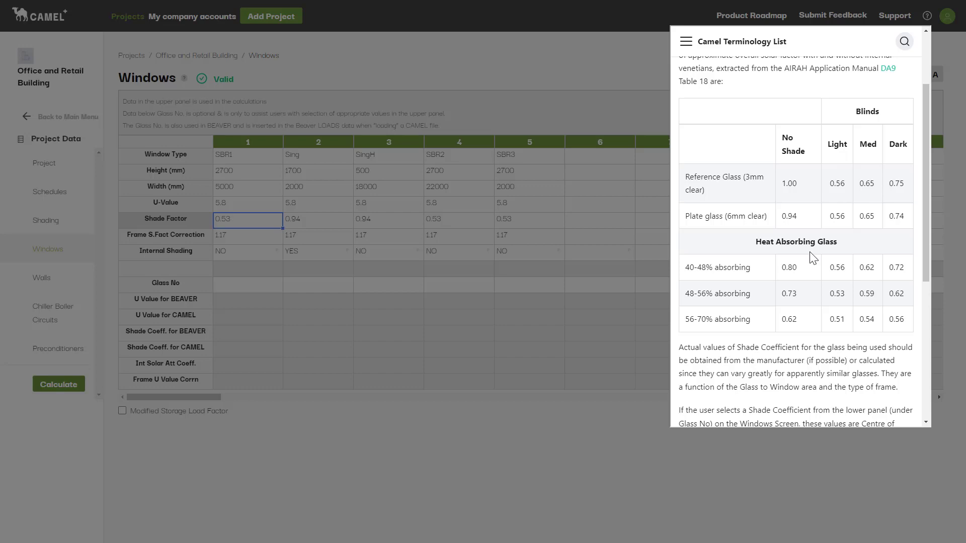
{"action": "left_click", "coordinate": [621, 208]}
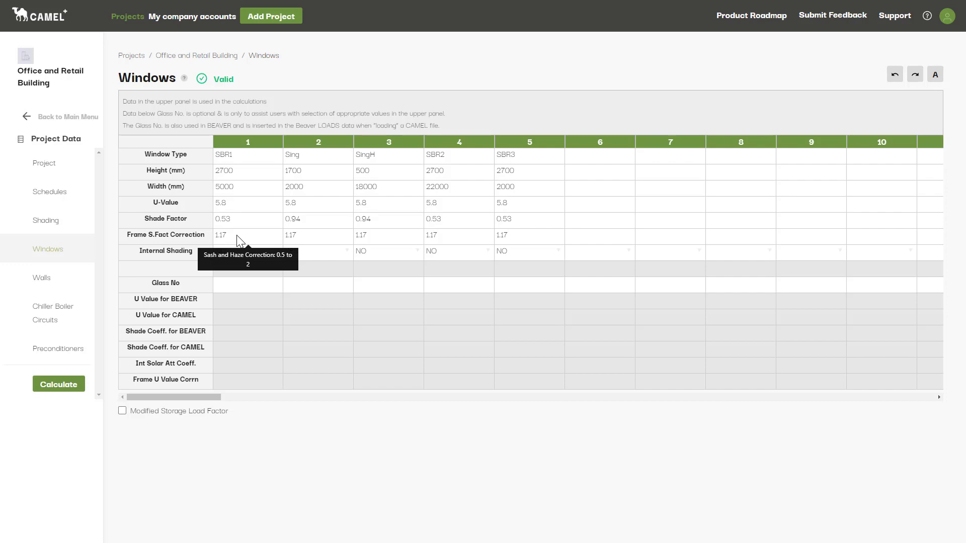
Enter 1 as SBR1's frame shade factor correction and read its help entry.
{"action": "left_click", "coordinate": [237, 240]}
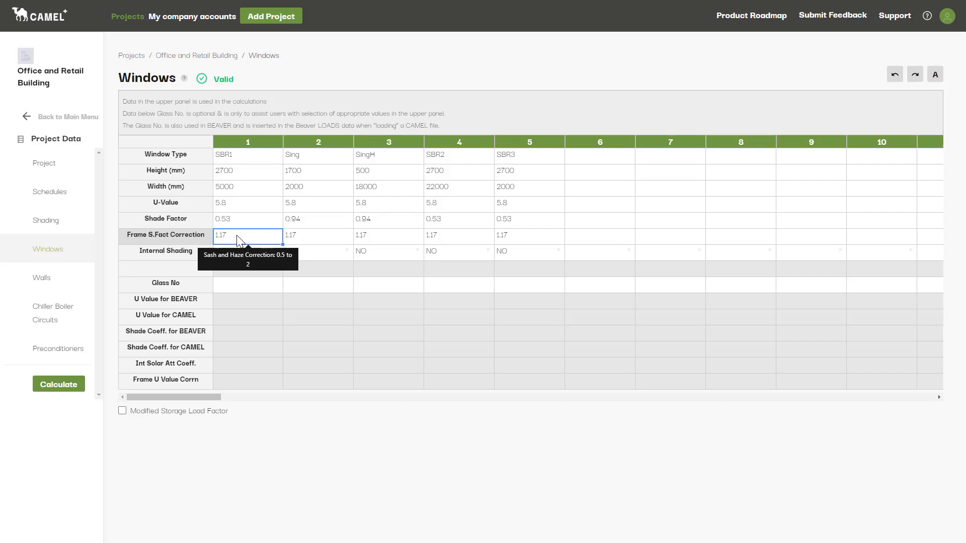
{"action": "type", "text": "1"}
{"action": "key", "text": "Return"}
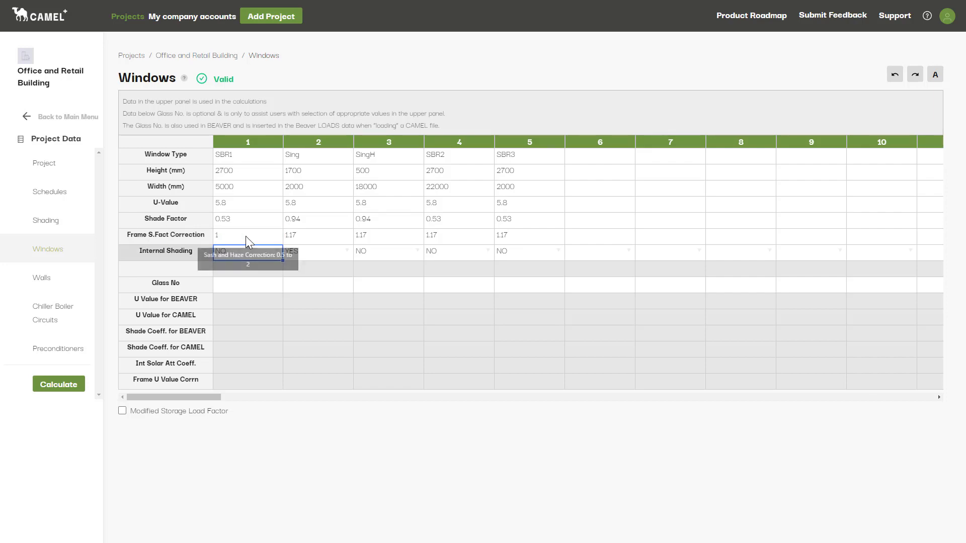
{"action": "left_click", "coordinate": [246, 239]}
{"action": "key", "text": "F1"}
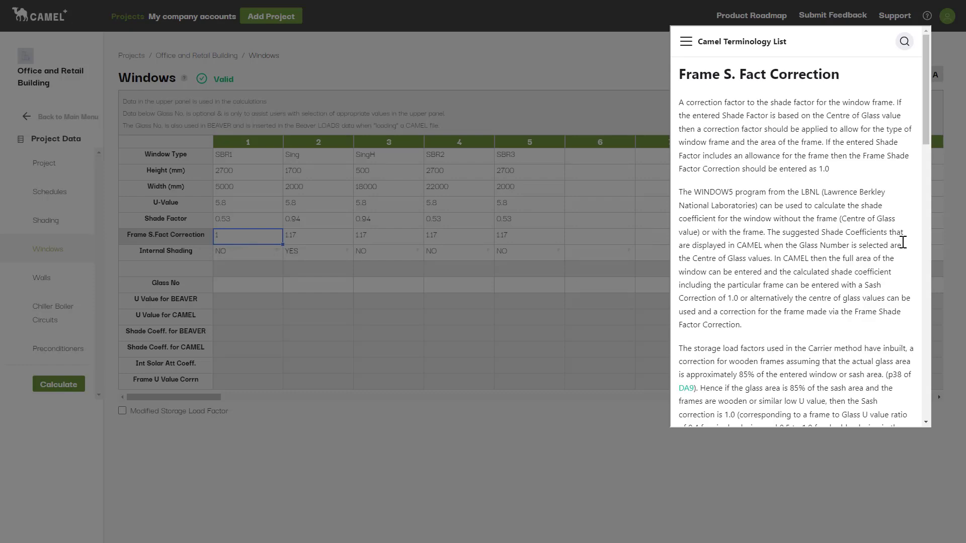
{"action": "scroll", "coordinate": [907, 244], "scroll_direction": "down", "scroll_amount": 3}
{"action": "scroll", "coordinate": [907, 244], "scroll_direction": "down", "scroll_amount": 3}
{"action": "scroll", "coordinate": [907, 244], "scroll_direction": "down", "scroll_amount": 2}
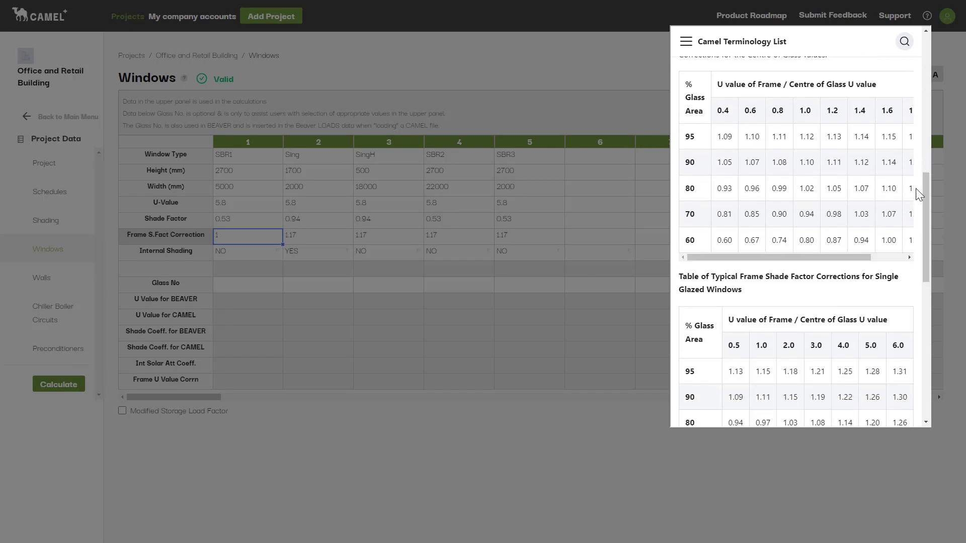
{"action": "scroll", "coordinate": [853, 234], "scroll_direction": "down", "scroll_amount": 2}
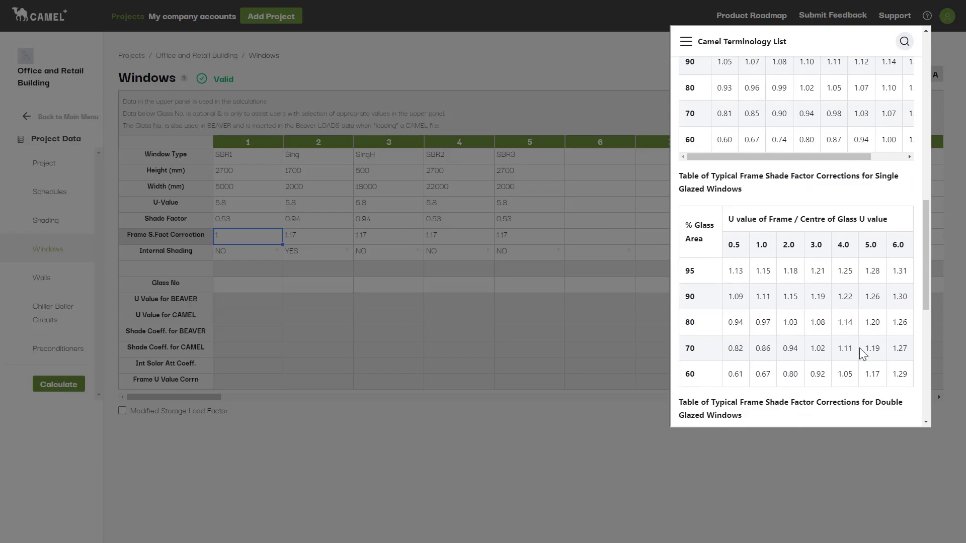
{"action": "left_click", "coordinate": [414, 345]}
Choose YES in SBR1's Internal Shading dropdown, matching window 2.
{"action": "left_click", "coordinate": [241, 252]}
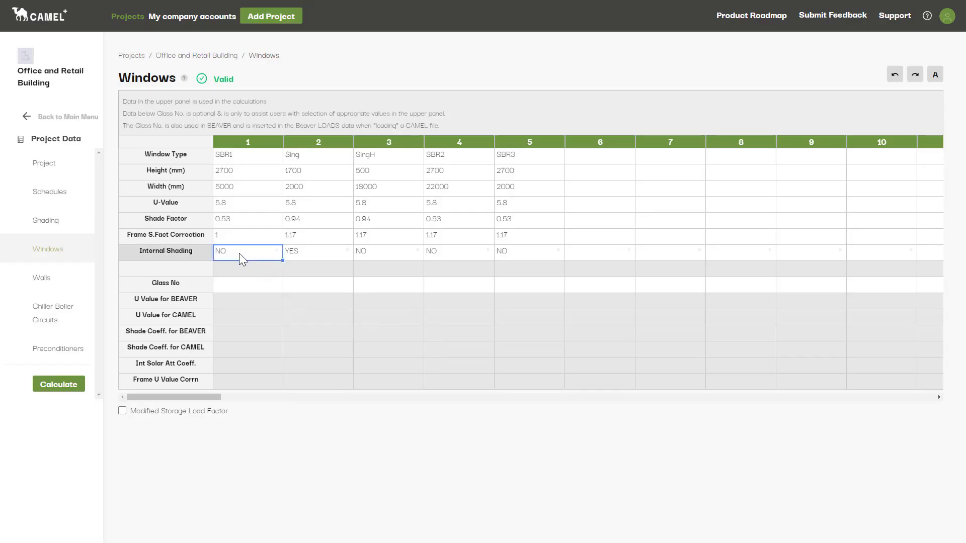
{"action": "left_click", "coordinate": [276, 251]}
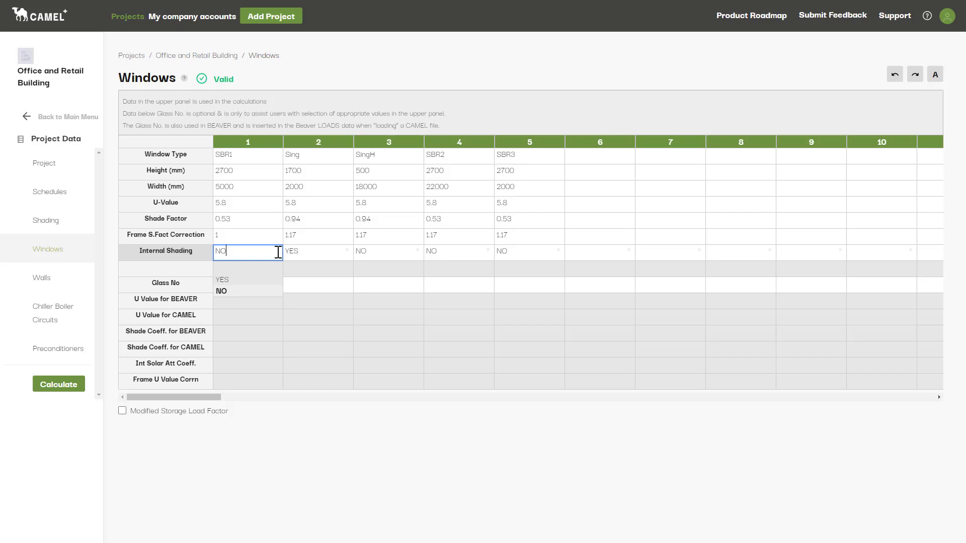
{"action": "left_click", "coordinate": [239, 281]}
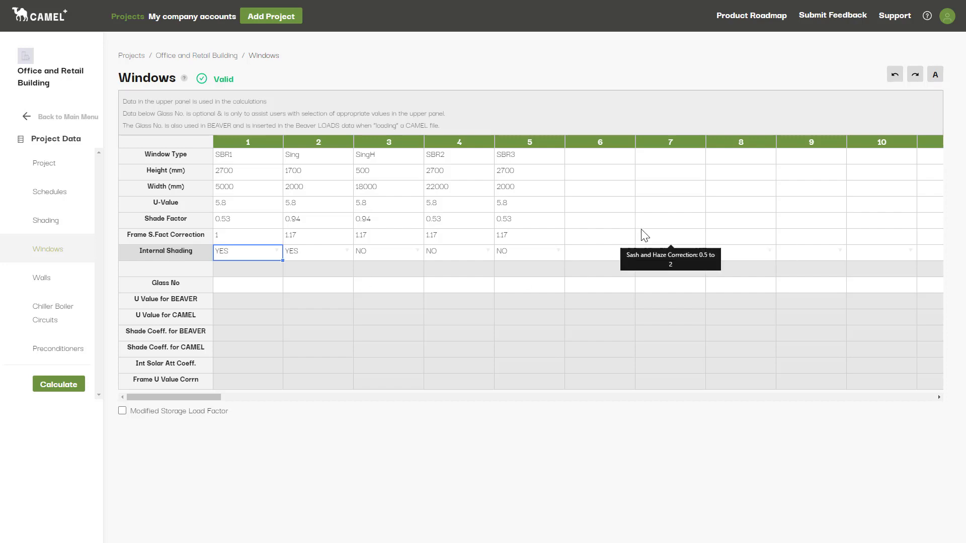
Pick glass 117 (6mm Solarplus SS22 on Green) from the glass library for column 6.
{"action": "left_click", "coordinate": [612, 291]}
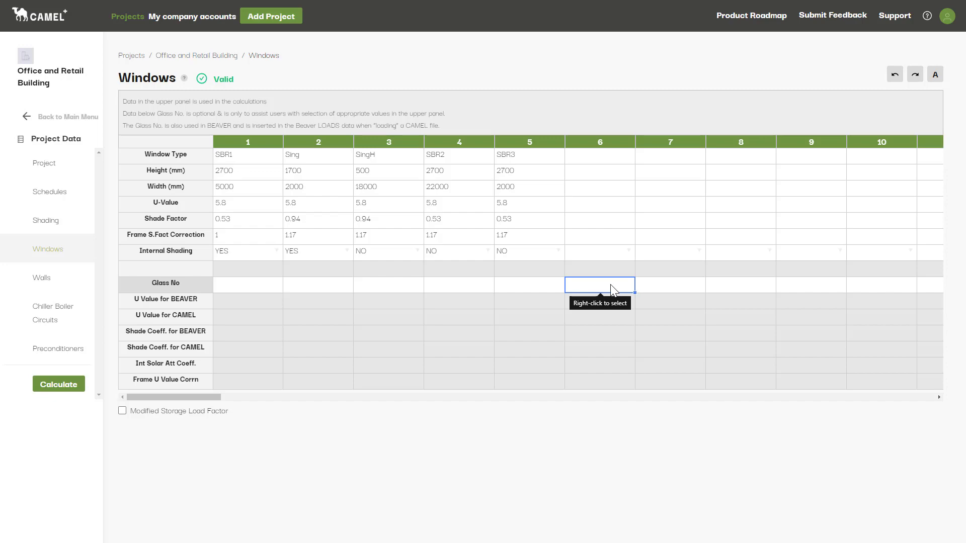
{"action": "right_click", "coordinate": [610, 284]}
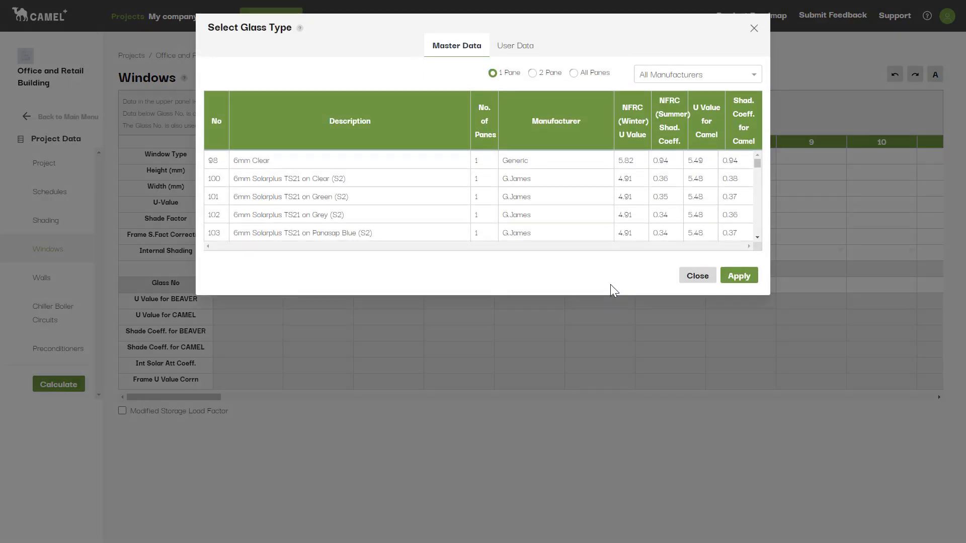
{"action": "scroll", "coordinate": [524, 205], "scroll_direction": "down", "scroll_amount": 3}
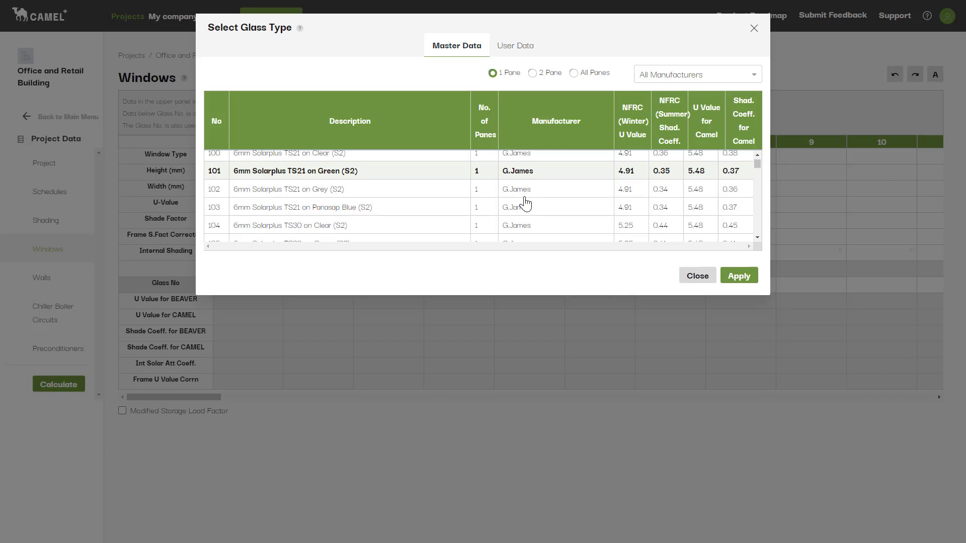
{"action": "scroll", "coordinate": [524, 202], "scroll_direction": "down", "scroll_amount": 2}
{"action": "scroll", "coordinate": [524, 202], "scroll_direction": "down", "scroll_amount": 2}
{"action": "scroll", "coordinate": [524, 202], "scroll_direction": "down", "scroll_amount": 2}
{"action": "scroll", "coordinate": [525, 202], "scroll_direction": "down", "scroll_amount": 1}
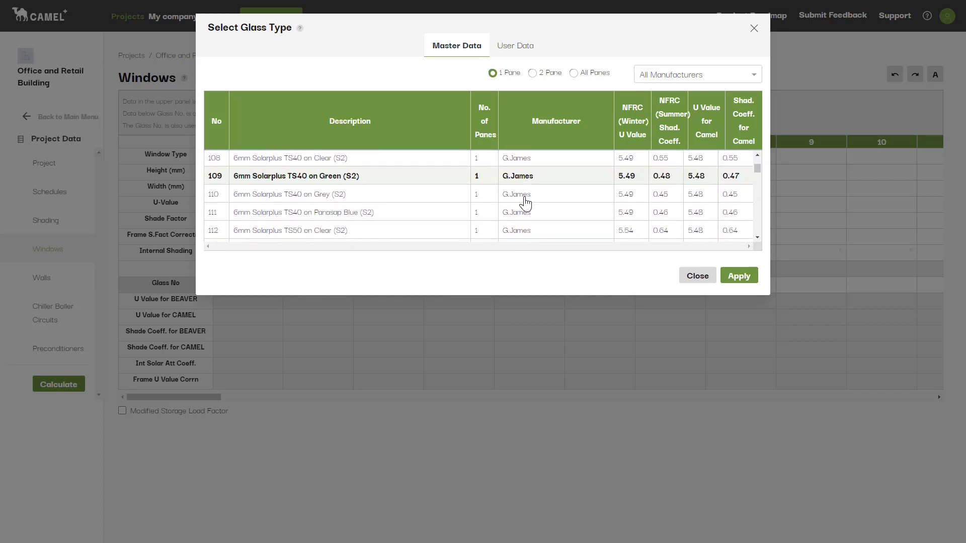
{"action": "scroll", "coordinate": [524, 203], "scroll_direction": "down", "scroll_amount": 2}
{"action": "scroll", "coordinate": [524, 203], "scroll_direction": "down", "scroll_amount": 2}
{"action": "scroll", "coordinate": [525, 203], "scroll_direction": "down", "scroll_amount": 2}
{"action": "scroll", "coordinate": [524, 202], "scroll_direction": "down", "scroll_amount": 1}
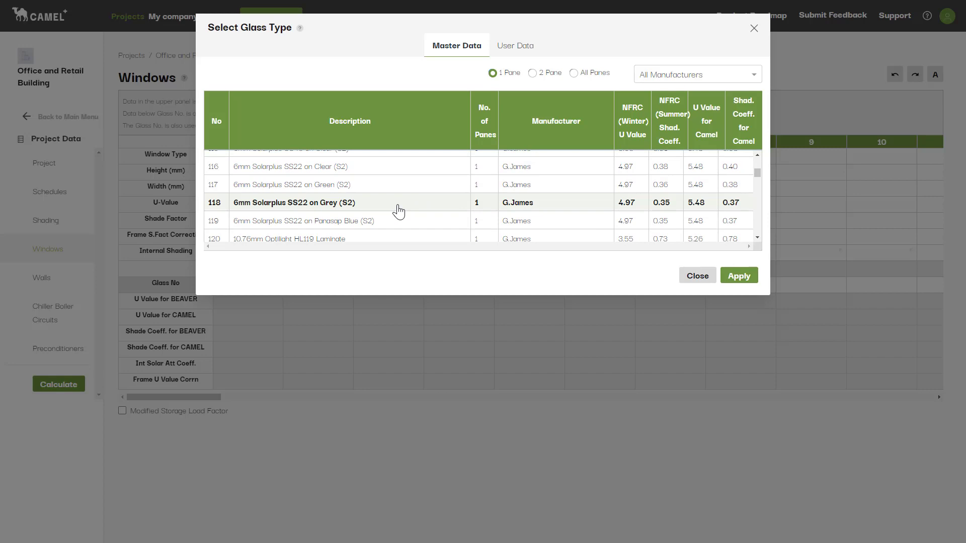
{"action": "left_click", "coordinate": [391, 191]}
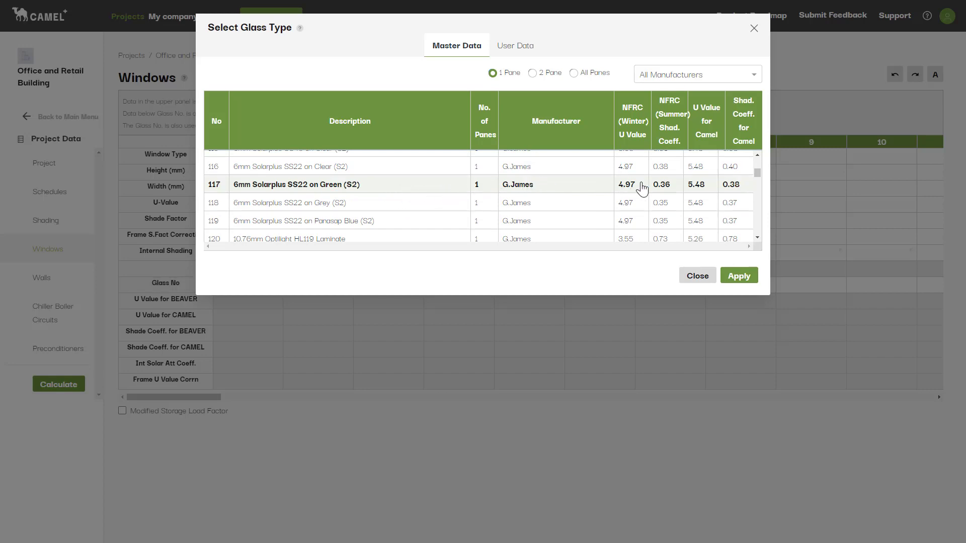
{"action": "left_click", "coordinate": [734, 227]}
Apply the glass, set frame U-value correction 1.1, and transfer U-Value 6.028 and Shade Factor 0.38.
{"action": "left_click", "coordinate": [739, 276]}
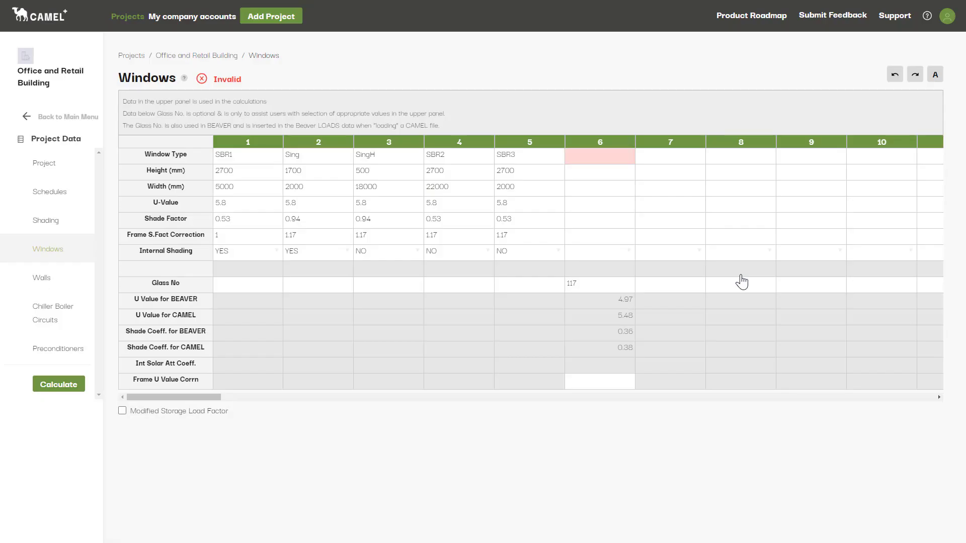
{"action": "left_click", "coordinate": [610, 382]}
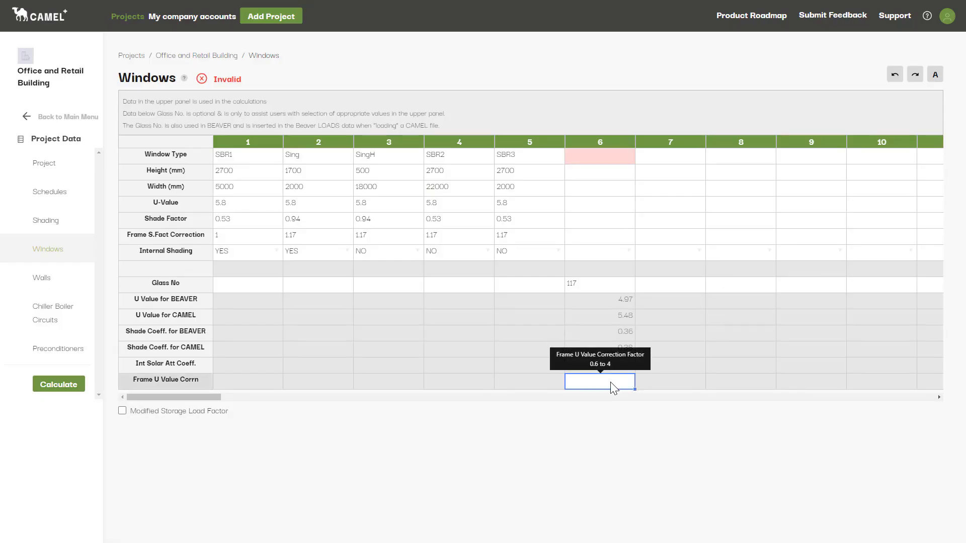
{"action": "type", "text": "1.1"}
{"action": "key", "text": "Return"}
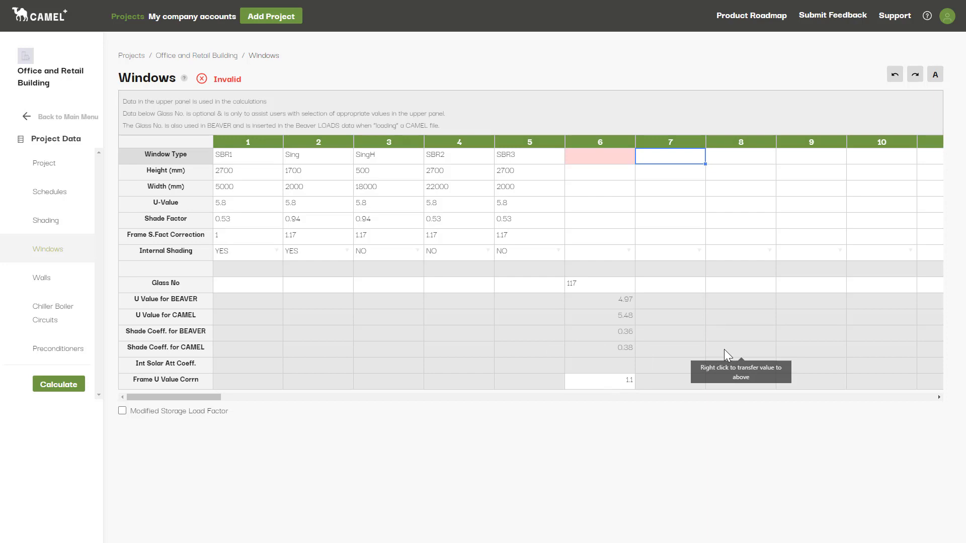
{"action": "right_click", "coordinate": [622, 318]}
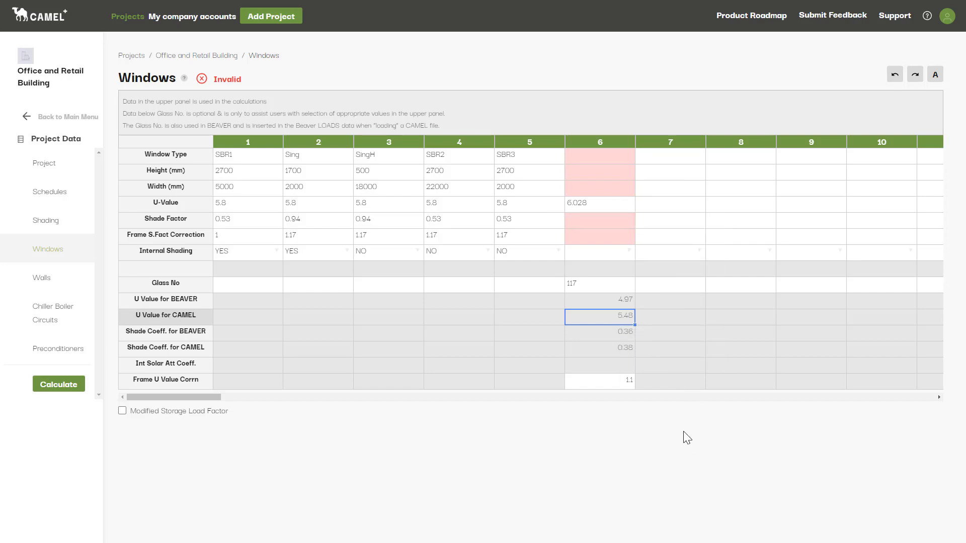
{"action": "right_click", "coordinate": [621, 350]}
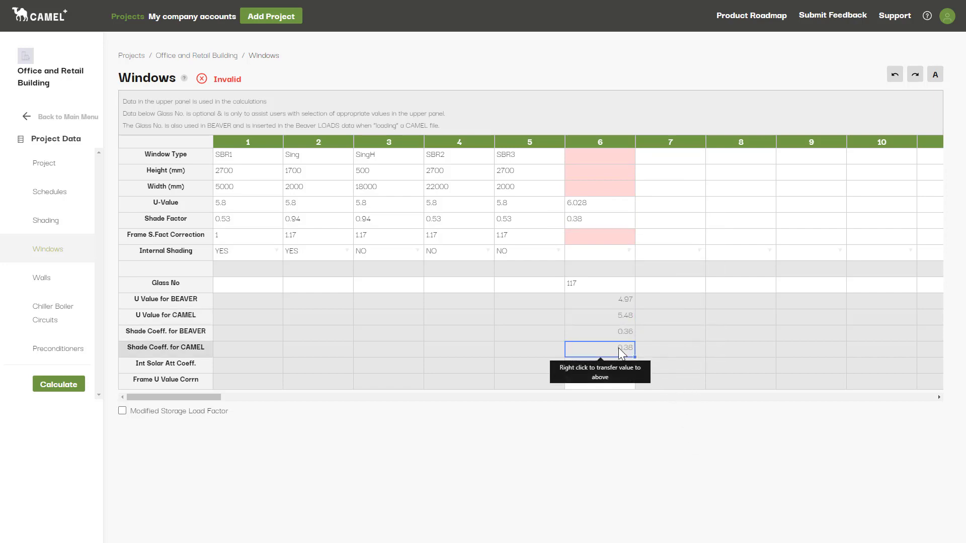
Give column 6 frame shade correction 1.17, internal shading YES and window type NEW.
{"action": "left_click", "coordinate": [605, 236]}
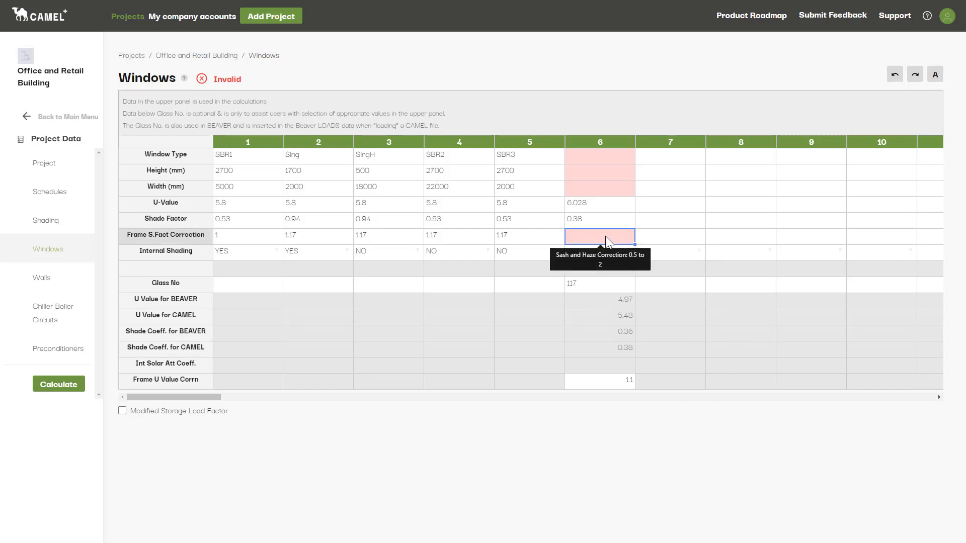
{"action": "type", "text": "1.17"}
{"action": "key", "text": "Return"}
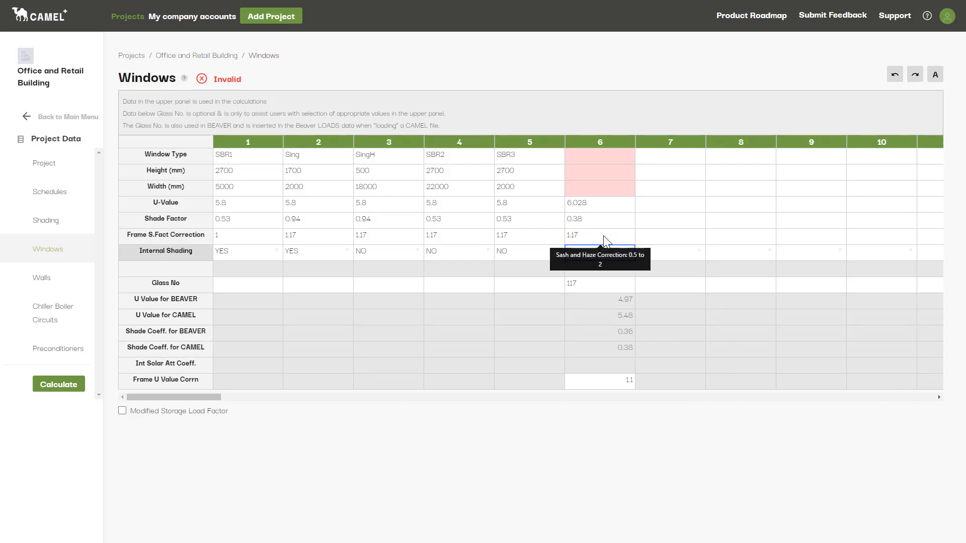
{"action": "left_click", "coordinate": [629, 253]}
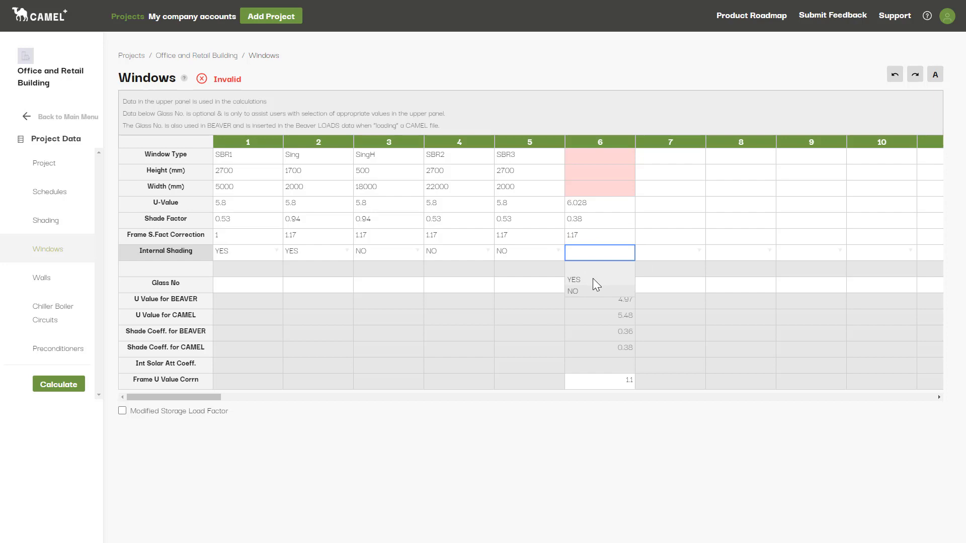
{"action": "left_click", "coordinate": [592, 279]}
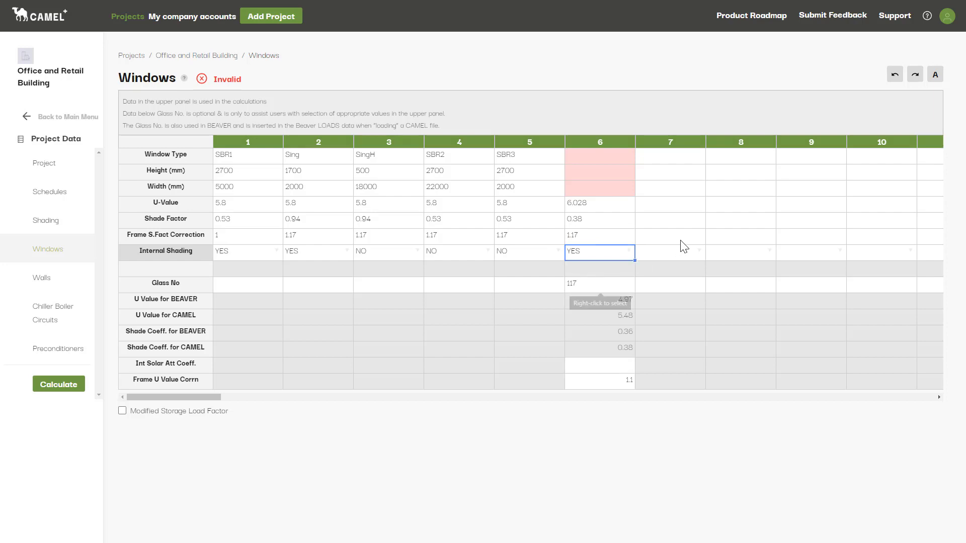
{"action": "left_click", "coordinate": [602, 156]}
{"action": "mouse_move", "coordinate": [828, 180]}
{"action": "type", "text": "NEW"}
{"action": "key", "text": "Return"}
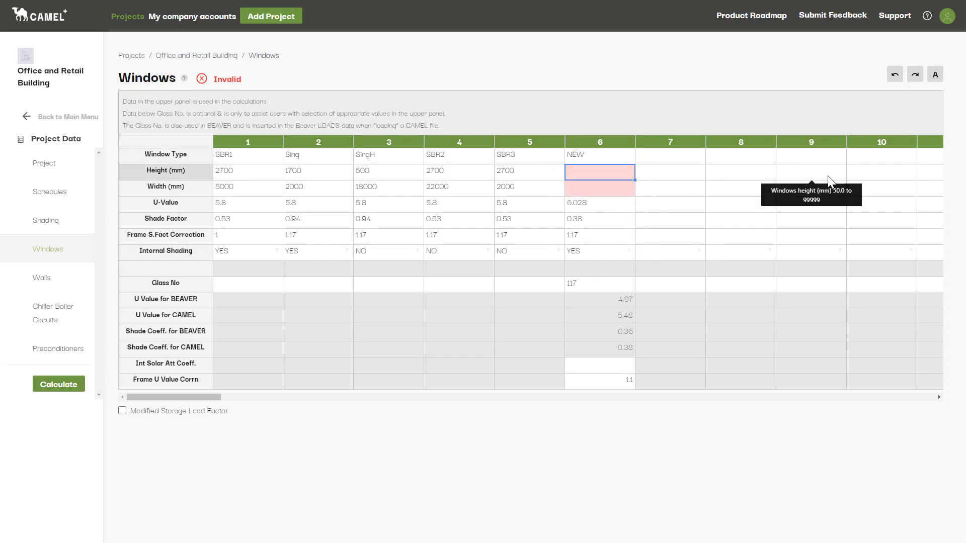
Fill column 5's height 2700 and width 2000 across into column 6.
{"action": "left_click", "coordinate": [542, 177]}
{"action": "left_click_drag", "start_coordinate": [542, 177], "coordinate": [545, 193]}
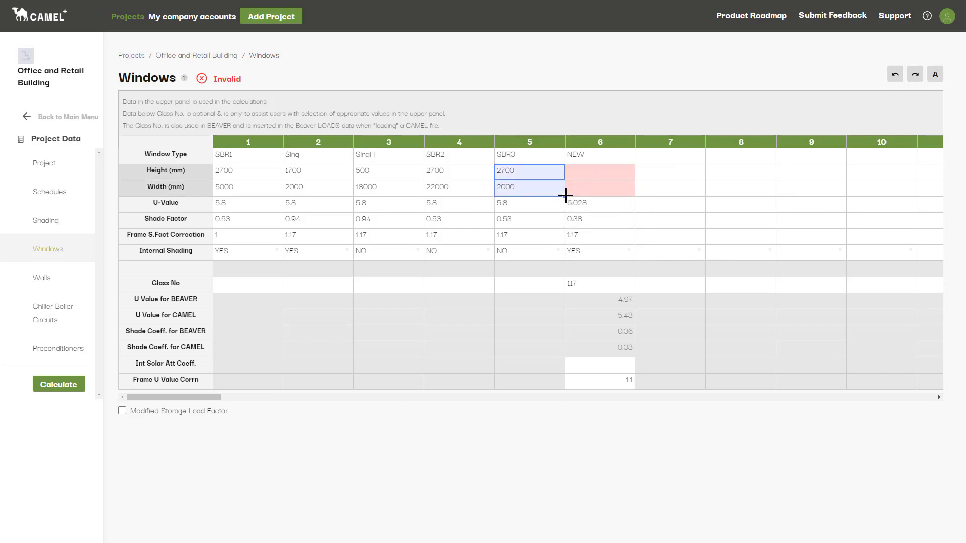
{"action": "left_click_drag", "start_coordinate": [565, 196], "coordinate": [631, 191]}
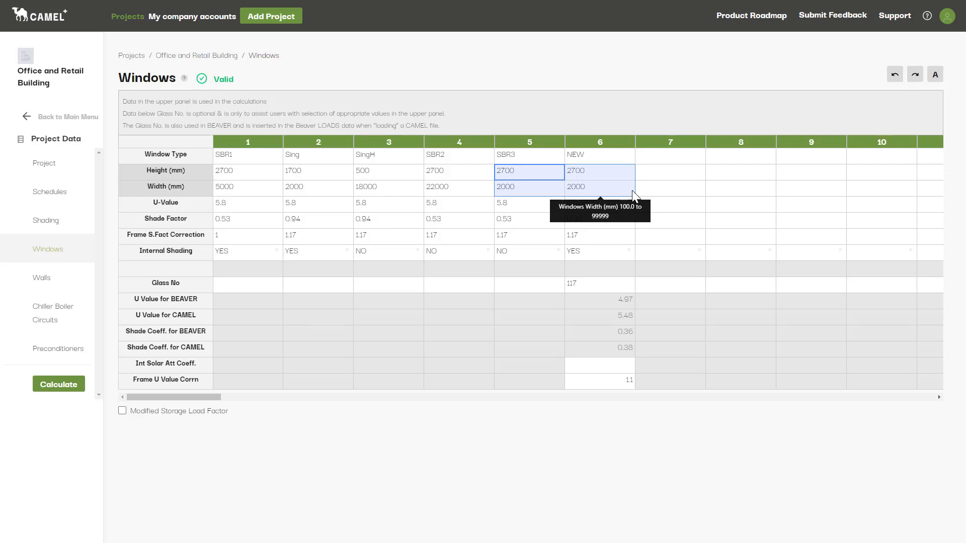
{"action": "left_click", "coordinate": [670, 117]}
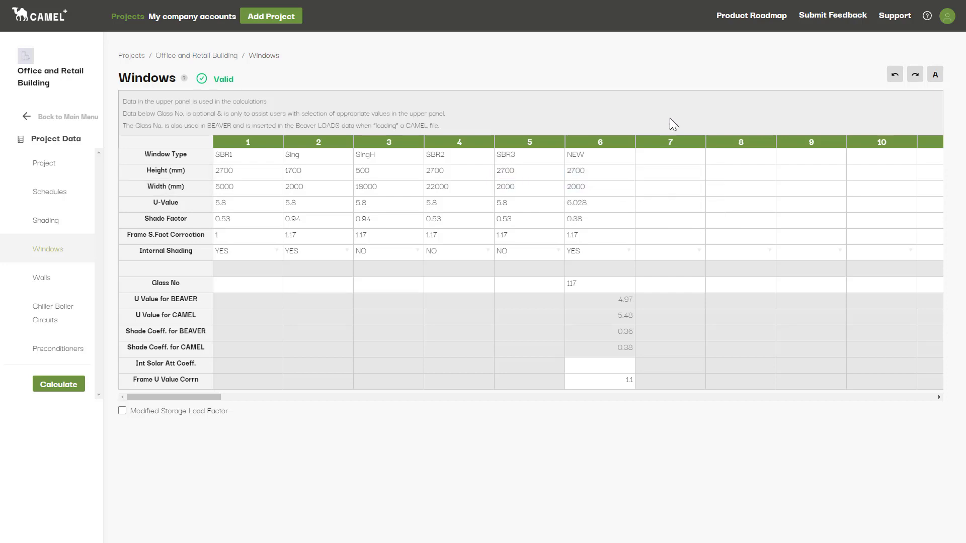